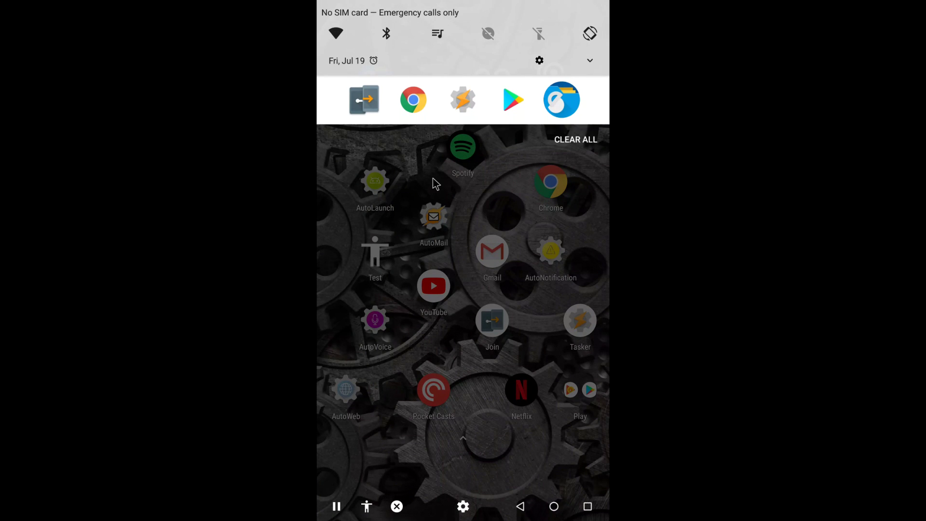
Step: Switch to the Google Play Store, then to the Wikipedia featured article in Chrome from the recent-apps row
{"action": "left_click", "coordinate": [520, 108]}
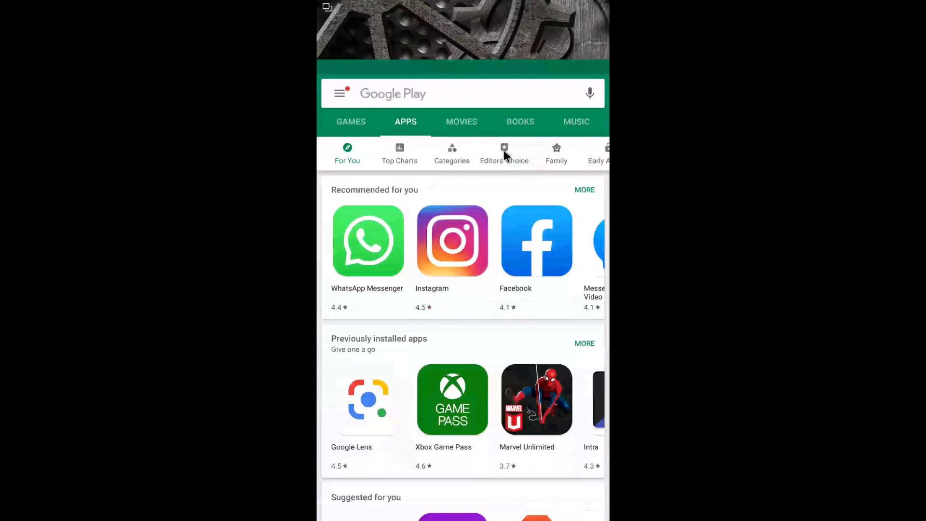
{"action": "left_click_drag", "start_coordinate": [489, 10], "coordinate": [451, 141]}
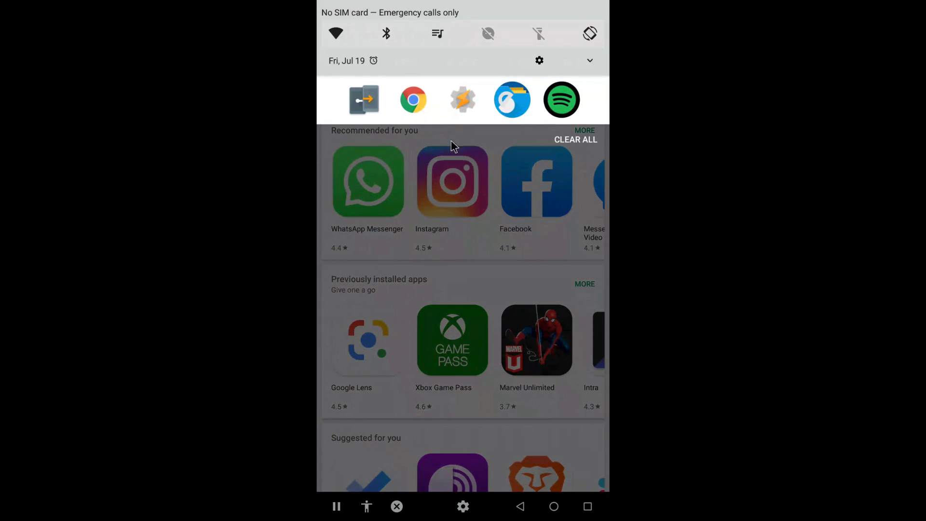
{"action": "left_click", "coordinate": [416, 110]}
{"action": "left_click", "coordinate": [322, 224]}
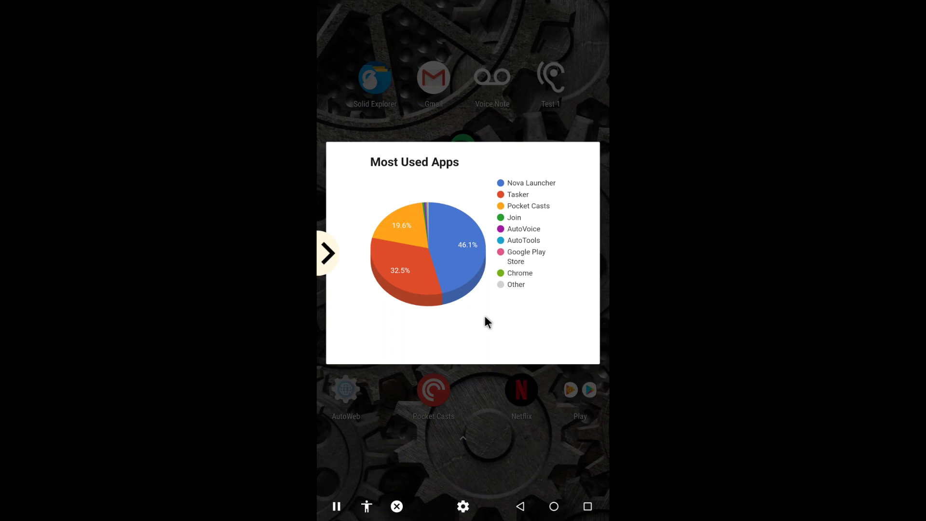
Step: Open Tasker from its slice of the Most Used Apps chart and show its 218-minute usage notification
{"action": "mouse_move", "coordinate": [452, 279]}
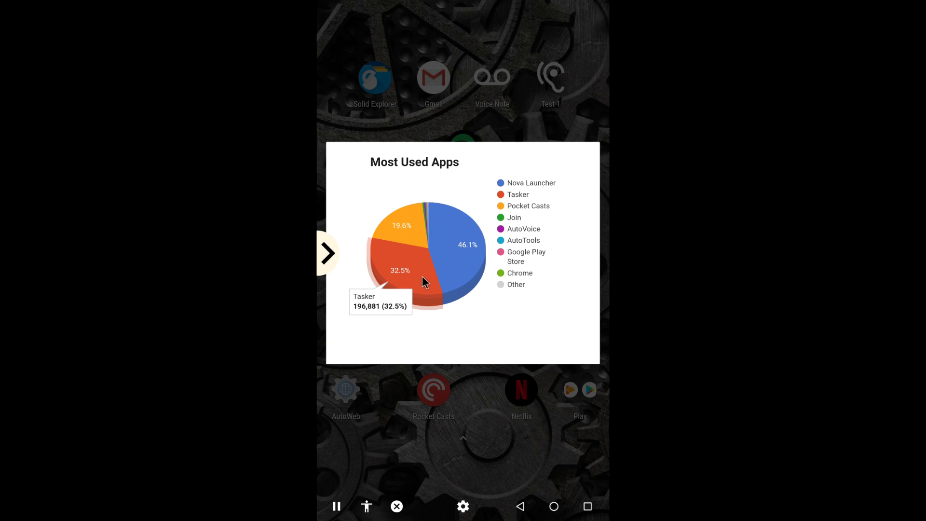
{"action": "left_click", "coordinate": [415, 263]}
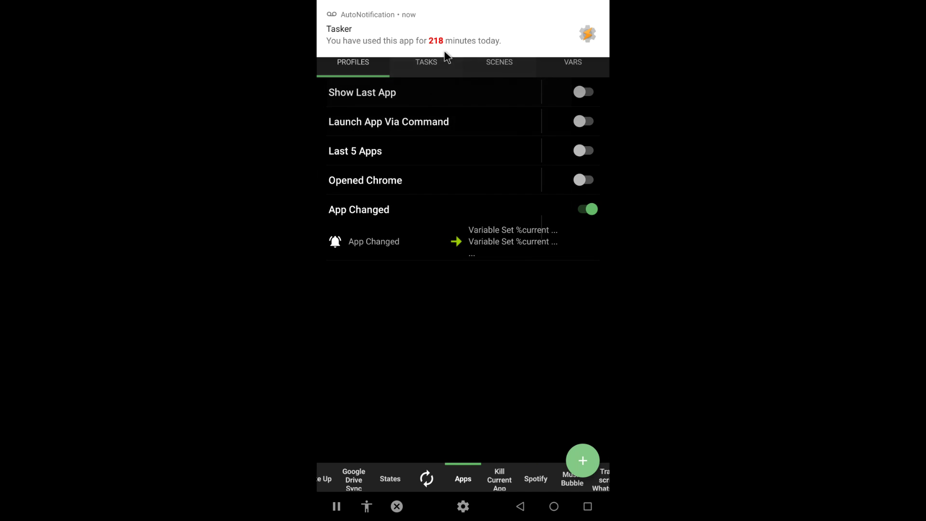
{"action": "left_click_drag", "start_coordinate": [436, 50], "coordinate": [427, 152]}
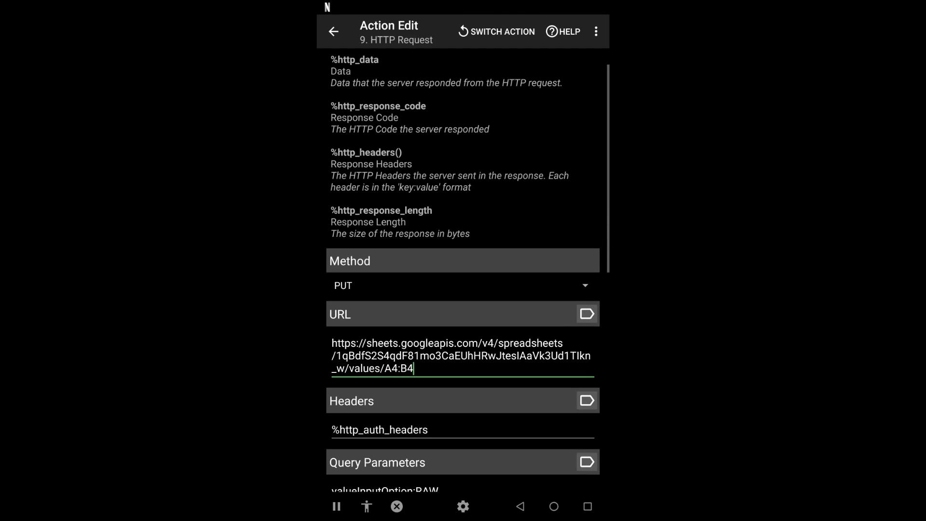
{"action": "scroll", "coordinate": [463, 261], "scroll_direction": "down", "scroll_amount": 3}
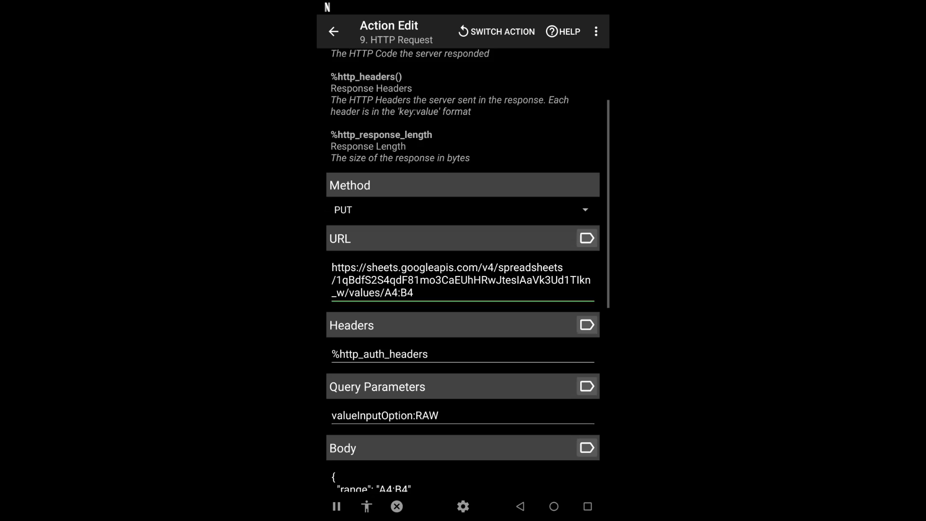
{"action": "scroll", "coordinate": [463, 290], "scroll_direction": "down", "scroll_amount": 2}
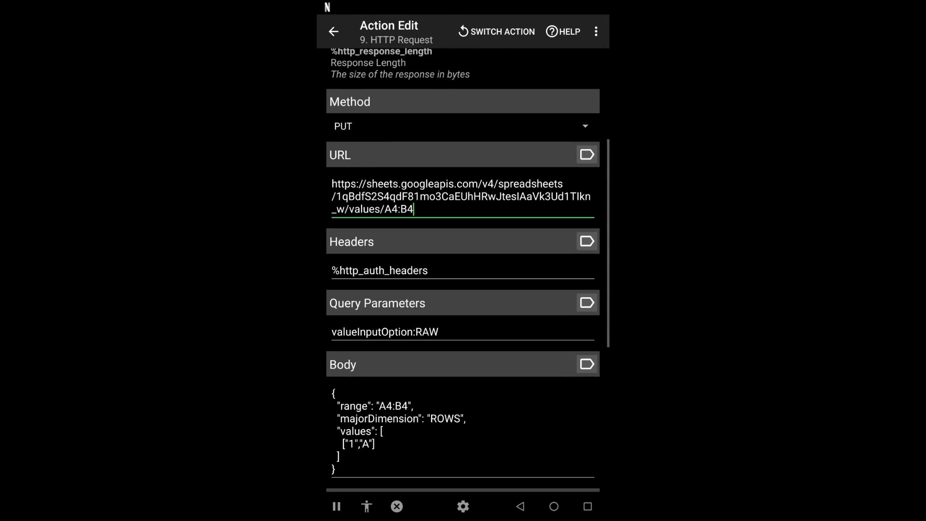
{"action": "scroll", "coordinate": [463, 289], "scroll_direction": "down", "scroll_amount": 2}
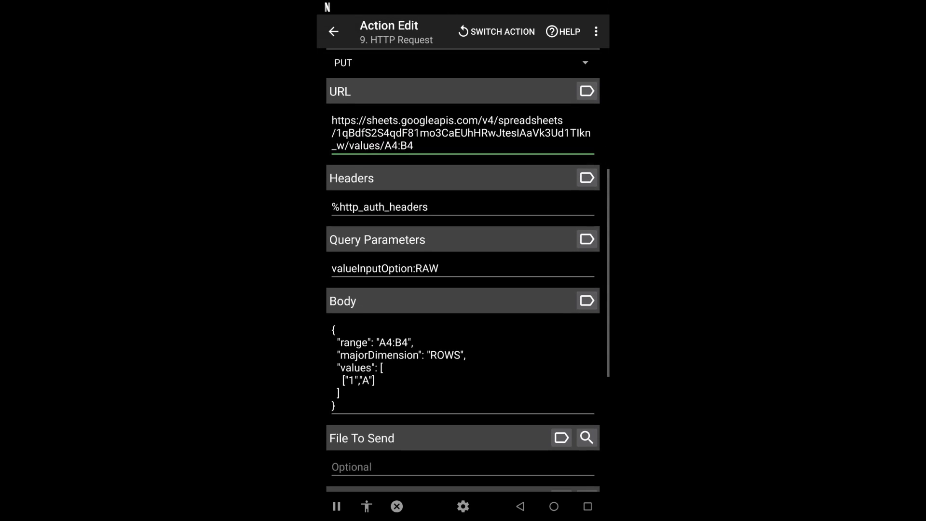
{"action": "scroll", "coordinate": [463, 289], "scroll_direction": "down", "scroll_amount": 2}
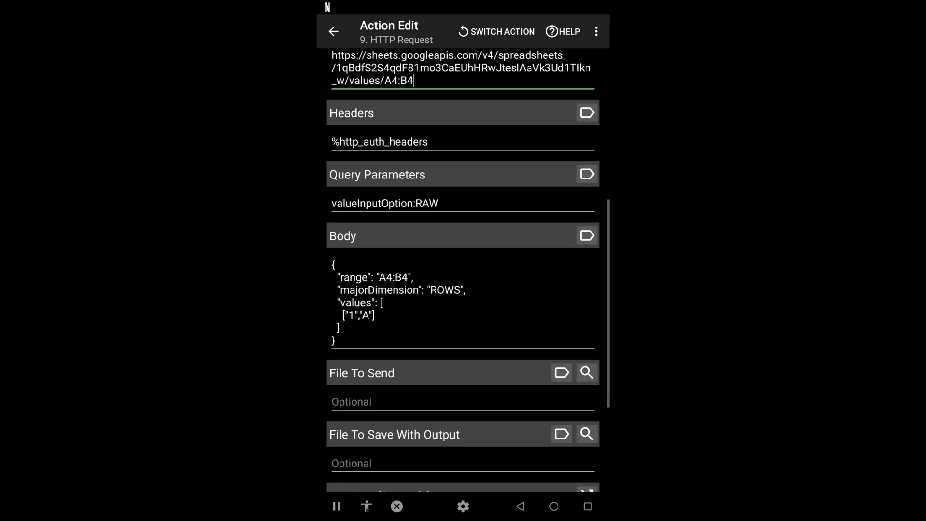
{"action": "scroll", "coordinate": [463, 290], "scroll_direction": "down", "scroll_amount": 2}
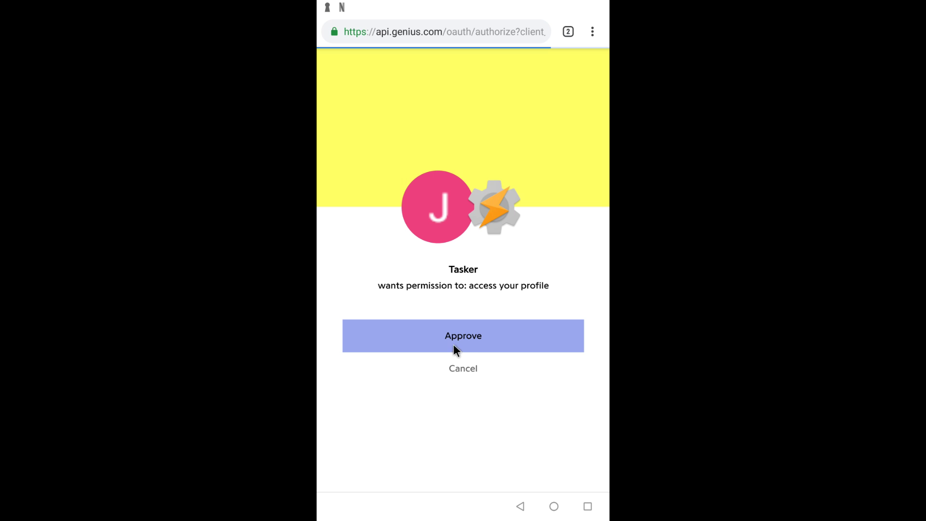
Step: Approve Tasker's access to the Genius profile, then view the logged note 'this is my first Google Sheets note' in the sheet
{"action": "left_click", "coordinate": [461, 340]}
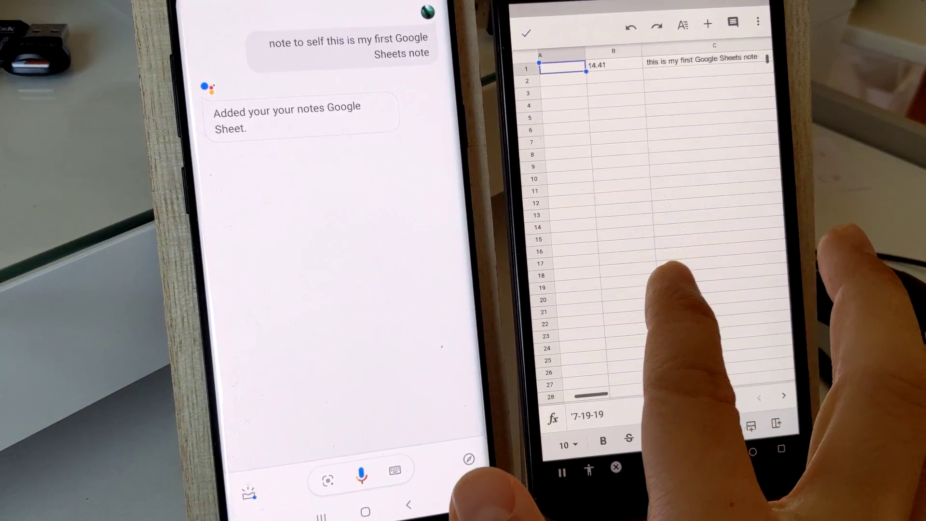
{"action": "left_click_drag", "start_coordinate": [673, 272], "coordinate": [653, 273]}
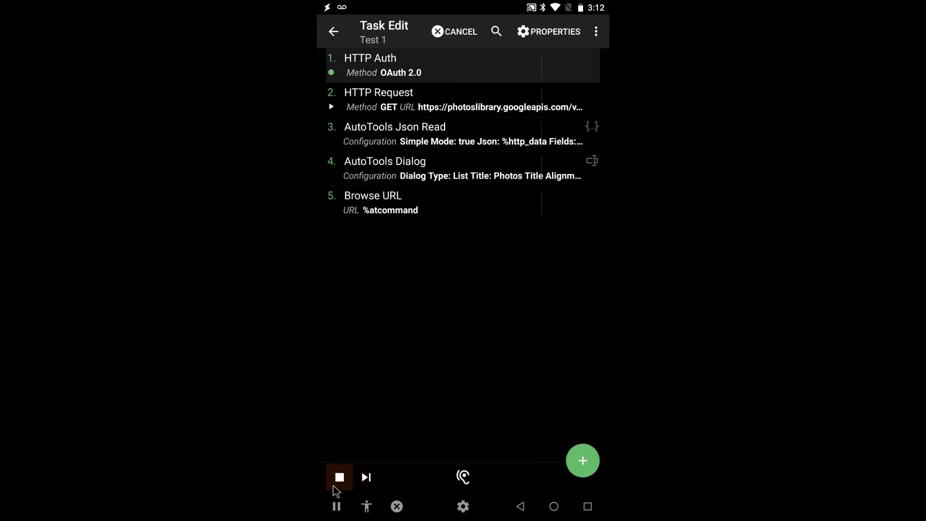
Step: Scroll the Photos dialog's grid of Google Photos thumbnails produced by the Test 1 task
{"action": "left_click_drag", "start_coordinate": [421, 383], "coordinate": [475, 360]}
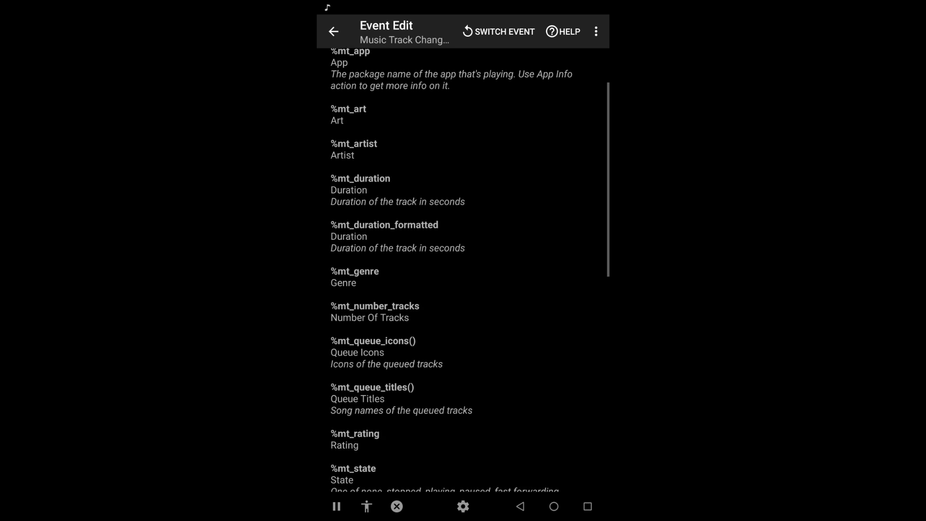
Step: Scroll through the Music Track Changed event's variables, such as %mt_track and %mt_state
{"action": "scroll", "coordinate": [463, 270], "scroll_direction": "down", "scroll_amount": 3}
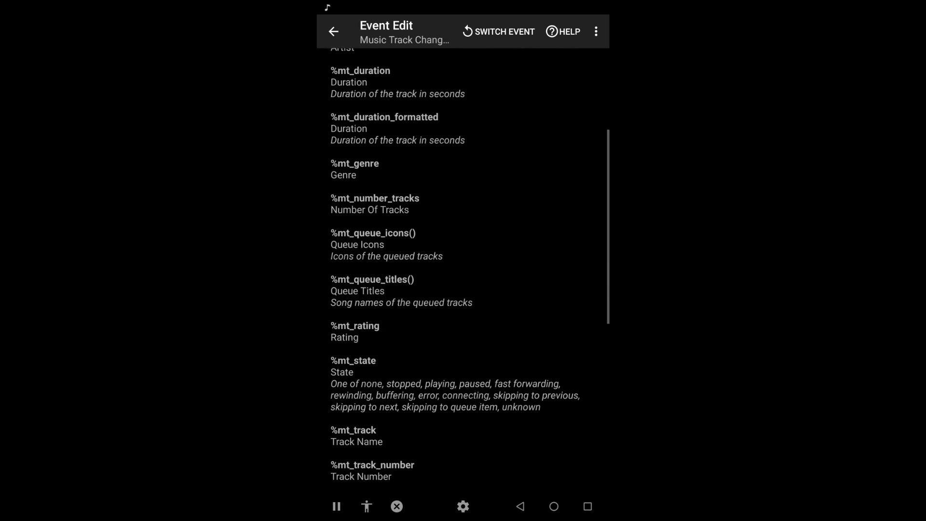
{"action": "scroll", "coordinate": [464, 270], "scroll_direction": "down", "scroll_amount": 3}
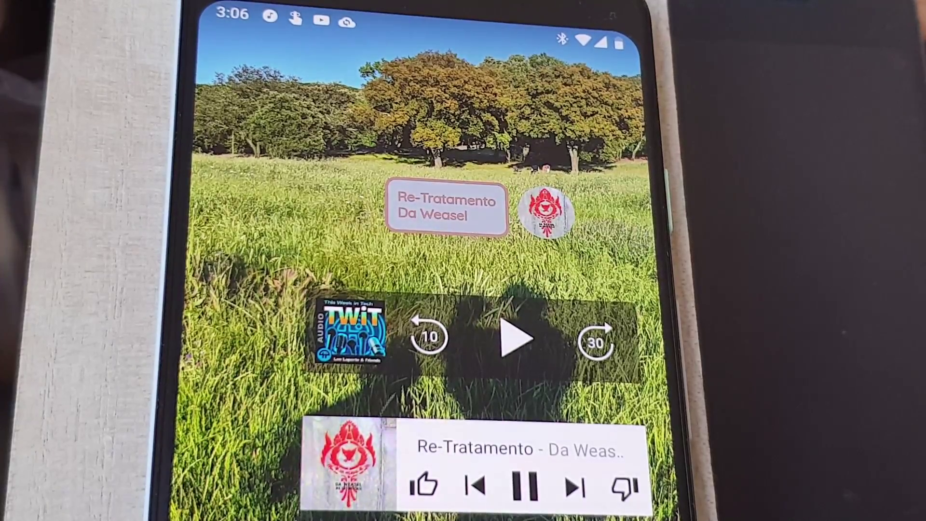
Step: Pause the current song, then open the full lyrics of California (Tchad Blake Mix) by Phantom Planet
{"action": "left_click", "coordinate": [497, 207]}
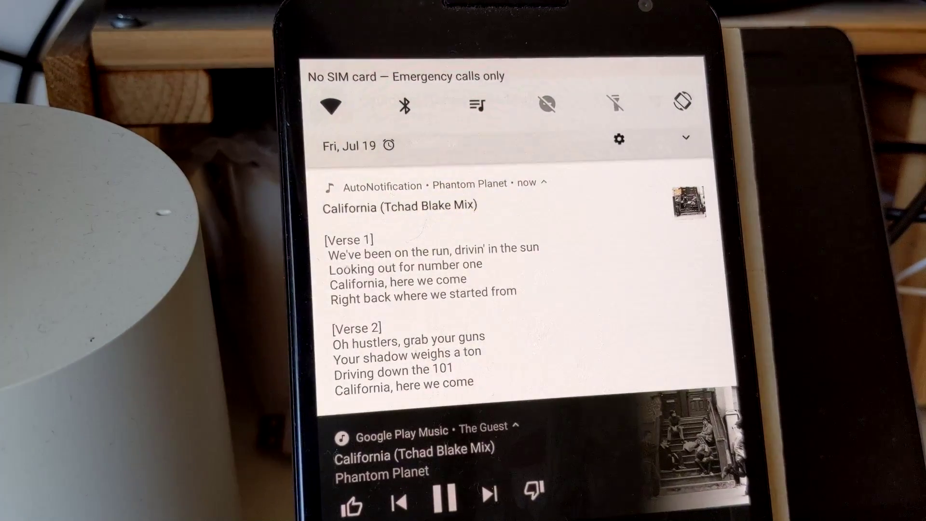
{"action": "left_click", "coordinate": [537, 284]}
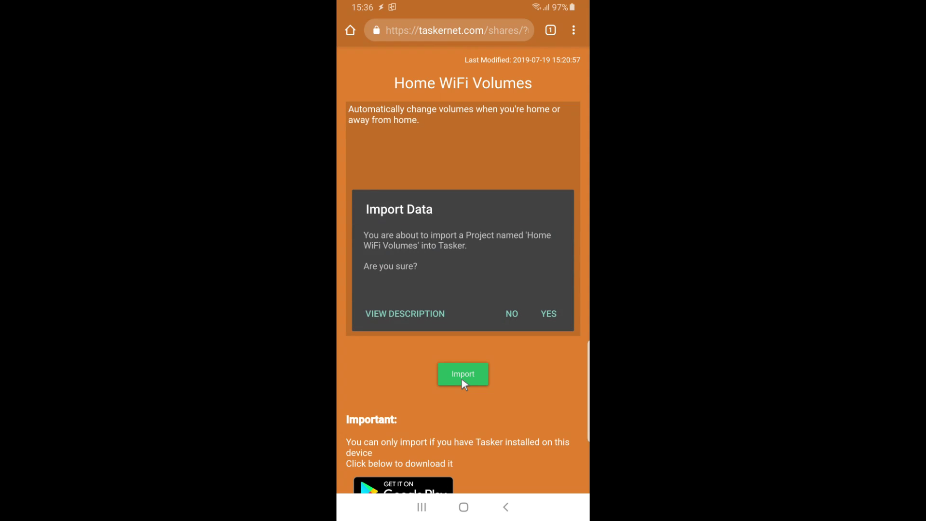
Step: Import the Home WiFi Volumes project, enable all its profiles and run its Home WiFi Setup task
{"action": "left_click", "coordinate": [553, 319]}
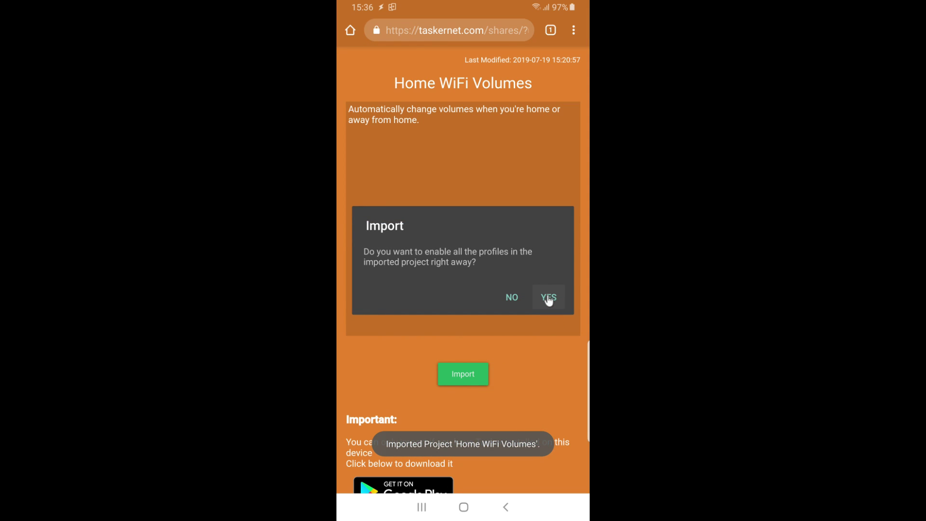
{"action": "left_click", "coordinate": [549, 298]}
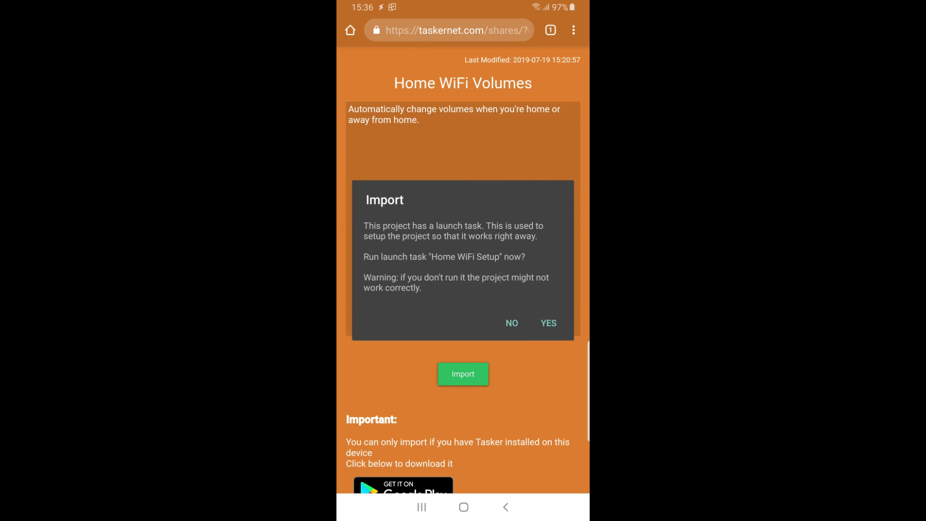
{"action": "left_click", "coordinate": [549, 327]}
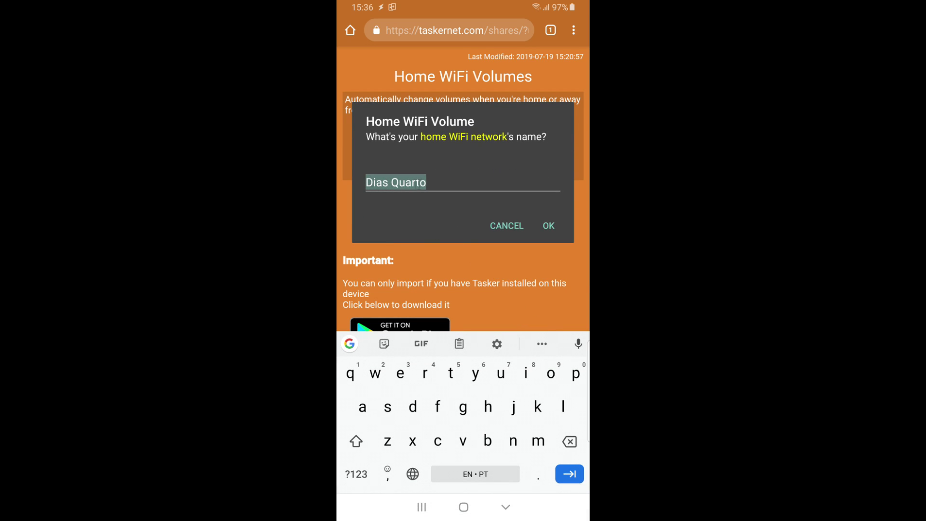
Step: Confirm the home WiFi network name, the home volume of 3 and the away-from-home volume
{"action": "left_click", "coordinate": [546, 236]}
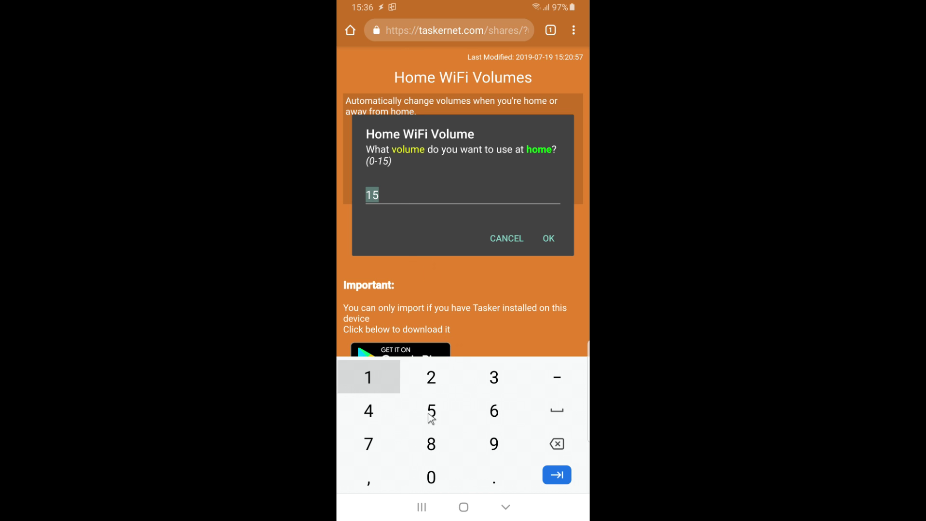
{"action": "left_click", "coordinate": [546, 239]}
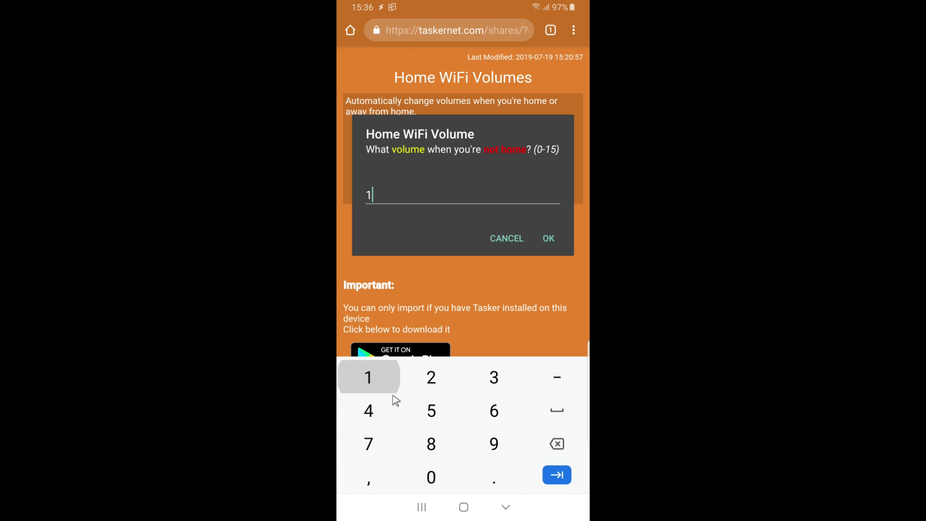
{"action": "left_click", "coordinate": [551, 237]}
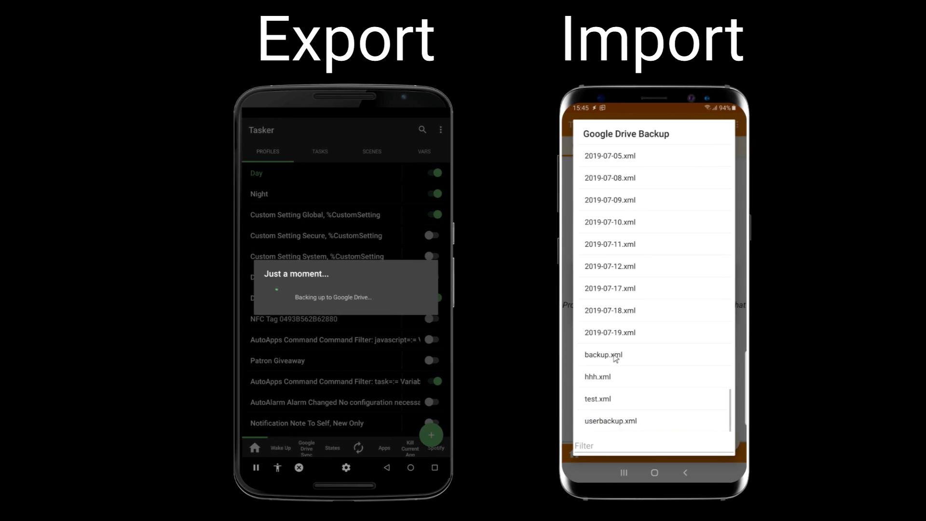
Step: Restore backup.xml from Google Drive, grant calendar and location permissions, and show Tasker's task list
{"action": "left_click", "coordinate": [587, 355]}
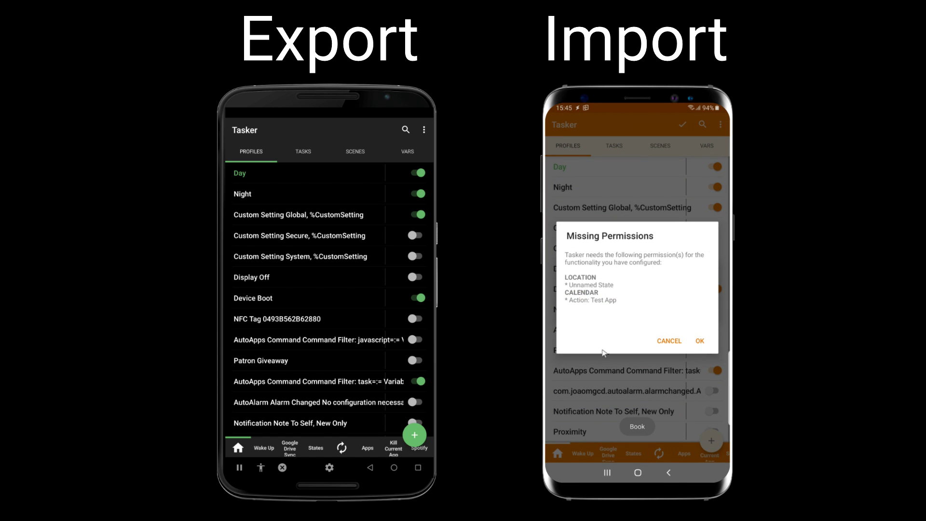
{"action": "left_click", "coordinate": [699, 341]}
{"action": "left_click", "coordinate": [695, 304]}
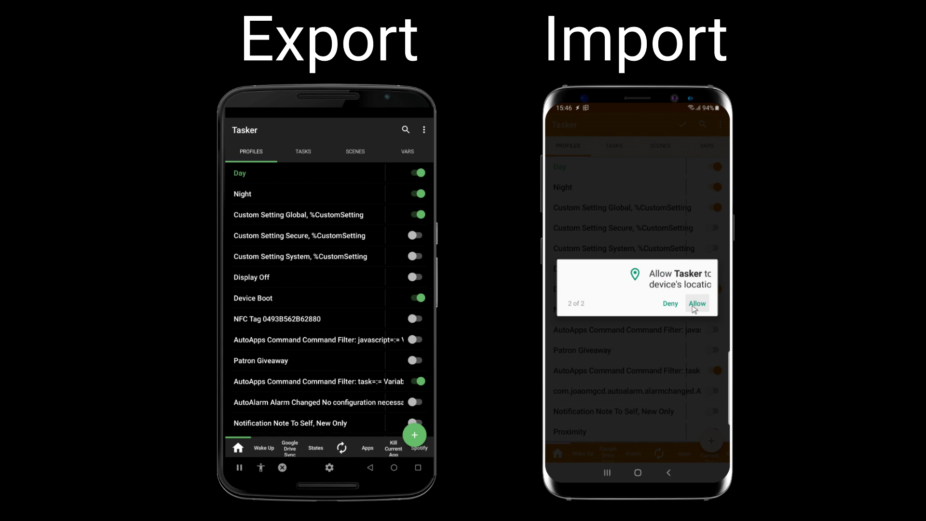
{"action": "left_click", "coordinate": [695, 305]}
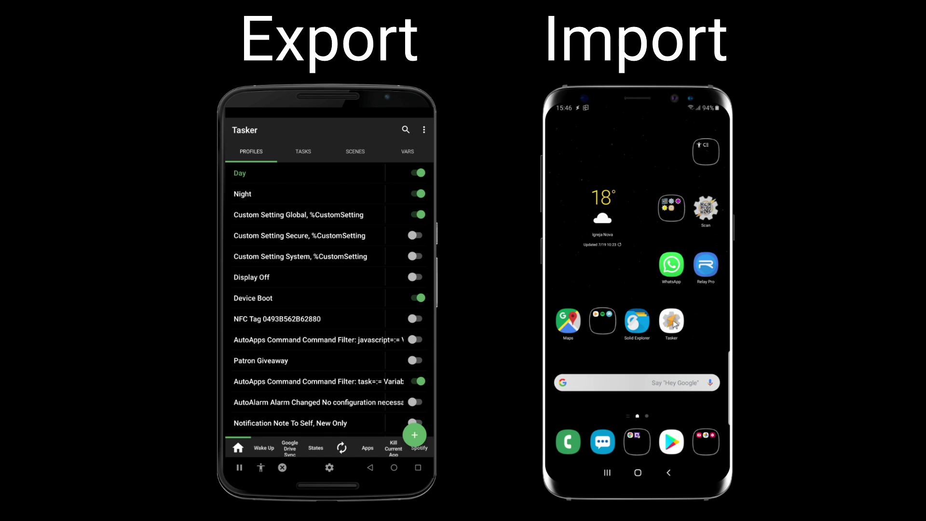
{"action": "left_click", "coordinate": [673, 321]}
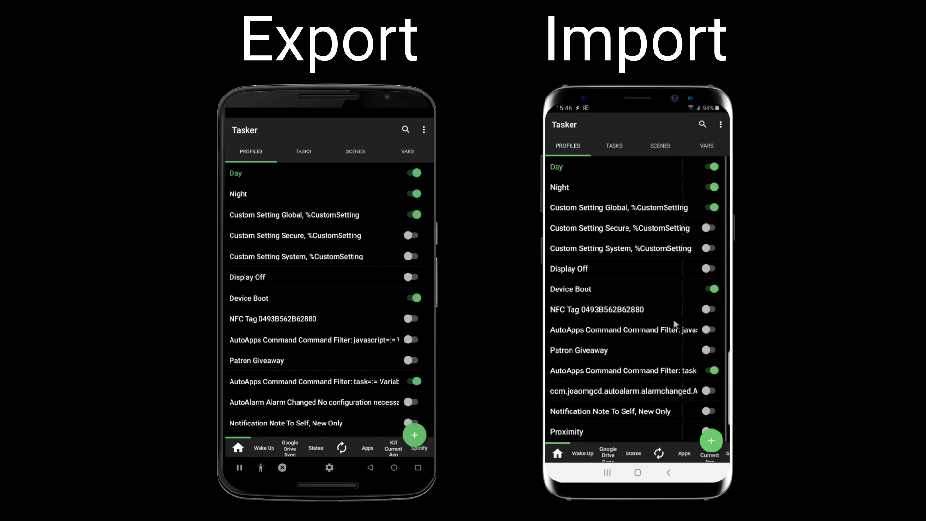
{"action": "left_click_drag", "start_coordinate": [675, 324], "coordinate": [594, 325]}
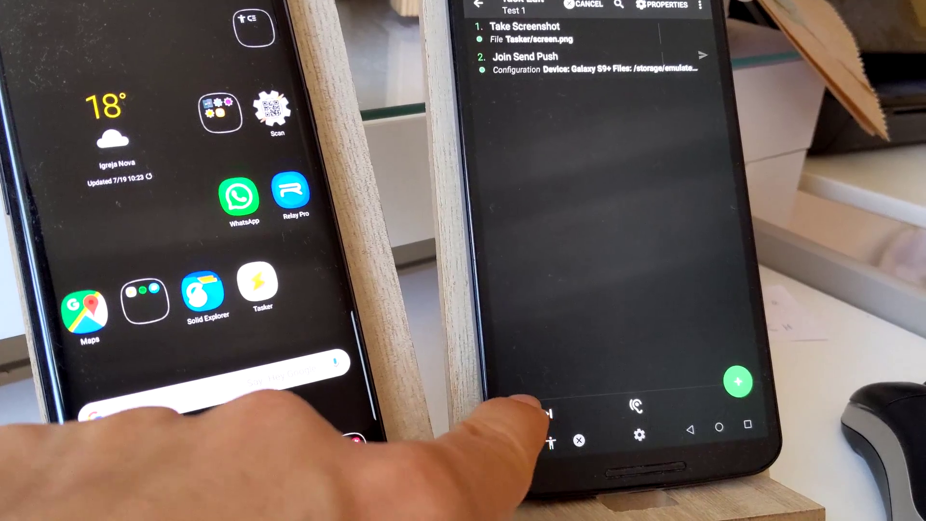
Step: Run Test 1 to take a screenshot and push it to the other phone with Join Send Push
{"action": "left_click", "coordinate": [537, 408]}
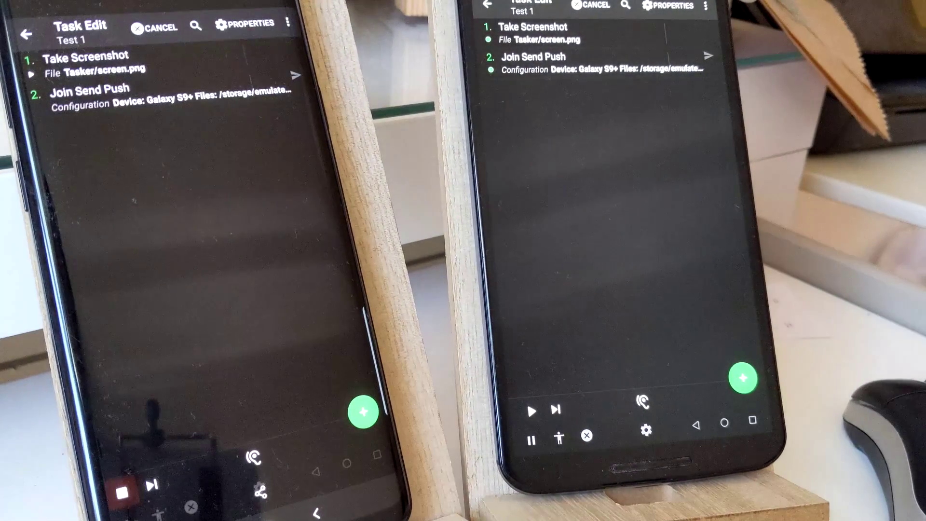